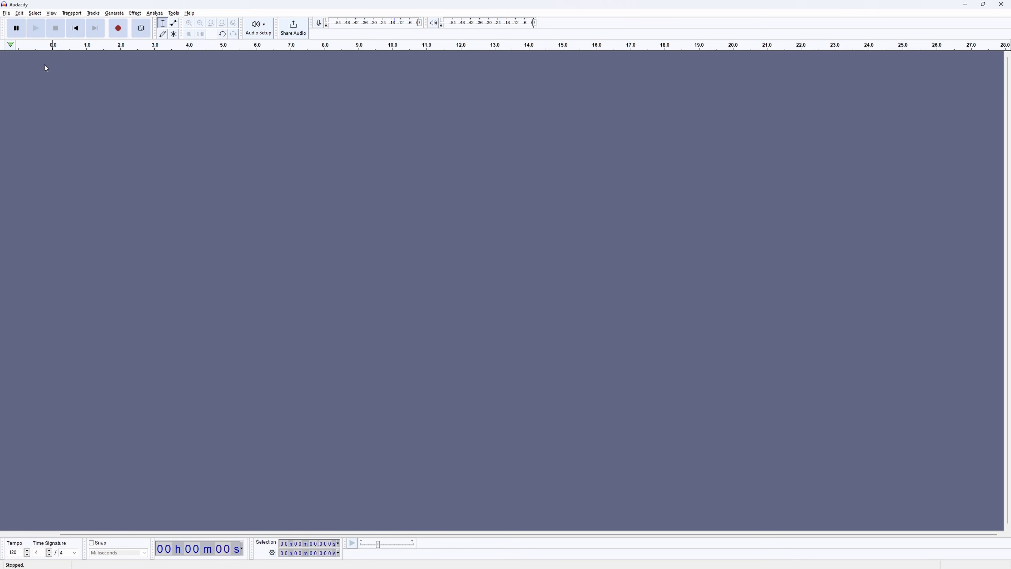
Create a new empty project and check the available recording devices in the audio setup
left_click(8, 13)
left_click(15, 22)
left_click(258, 28)
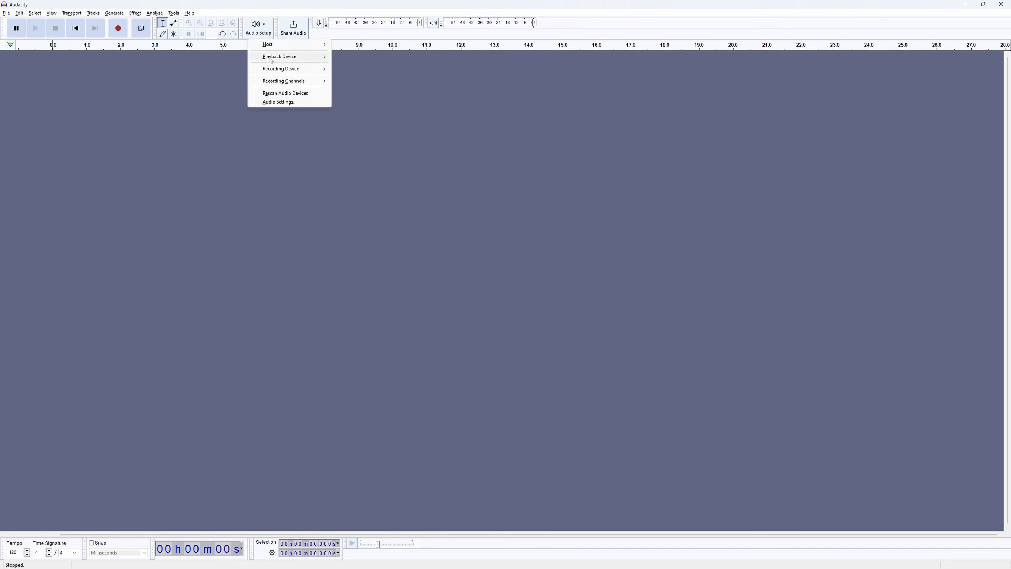
mouse_move(294, 70)
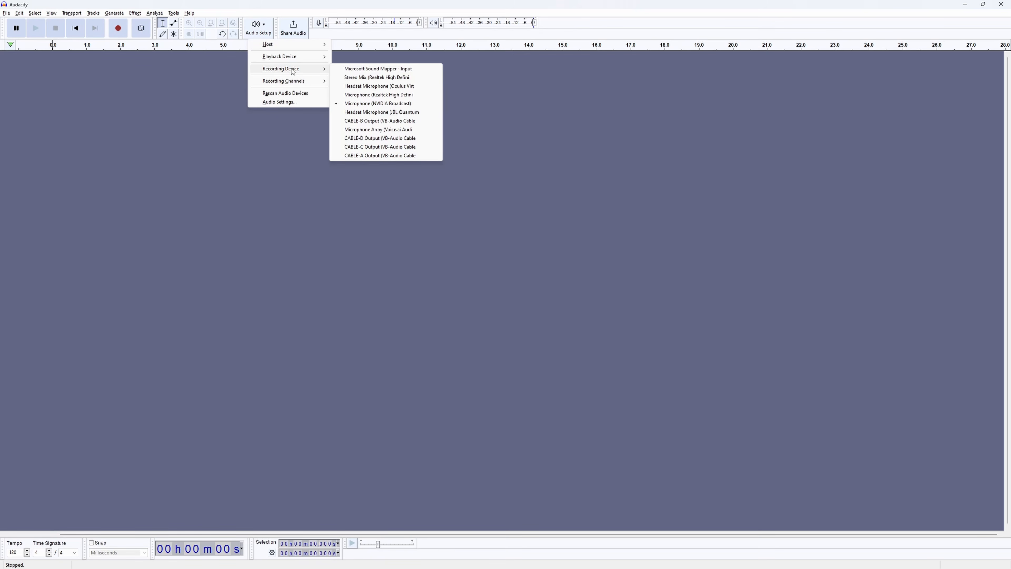
left_click(254, 2)
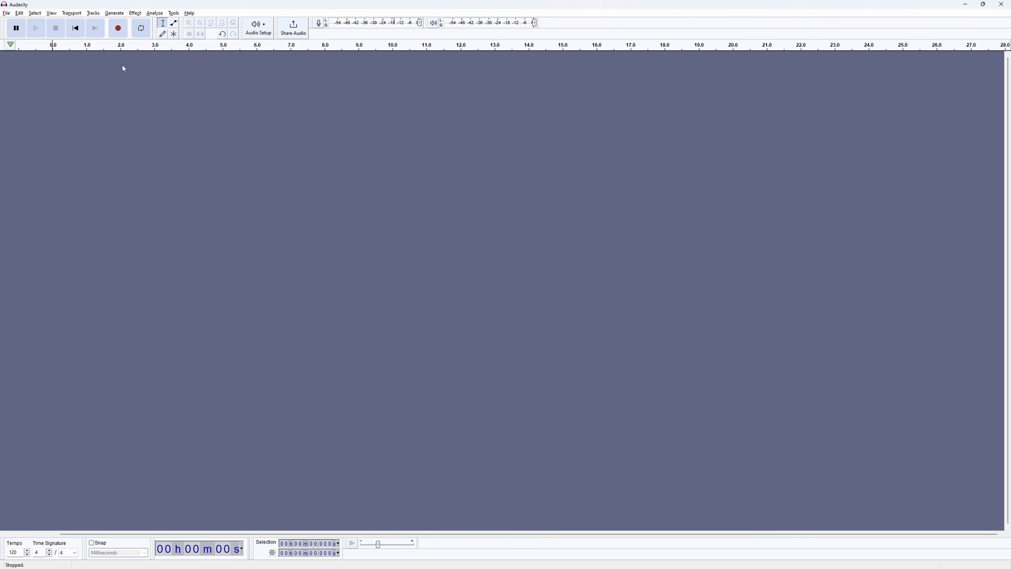
Record about 10 seconds of speech on a new mono track
left_click(118, 34)
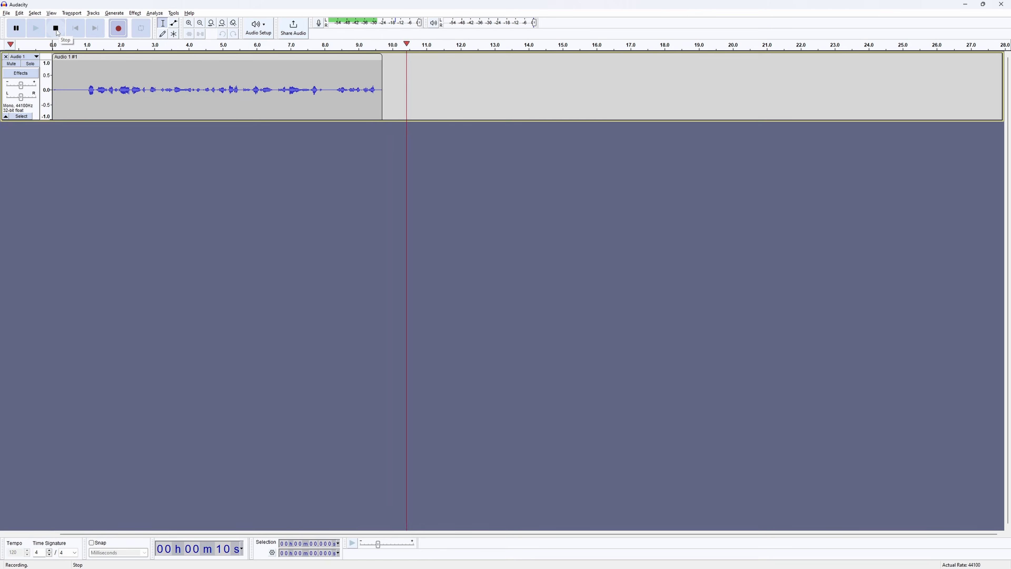
left_click(59, 32)
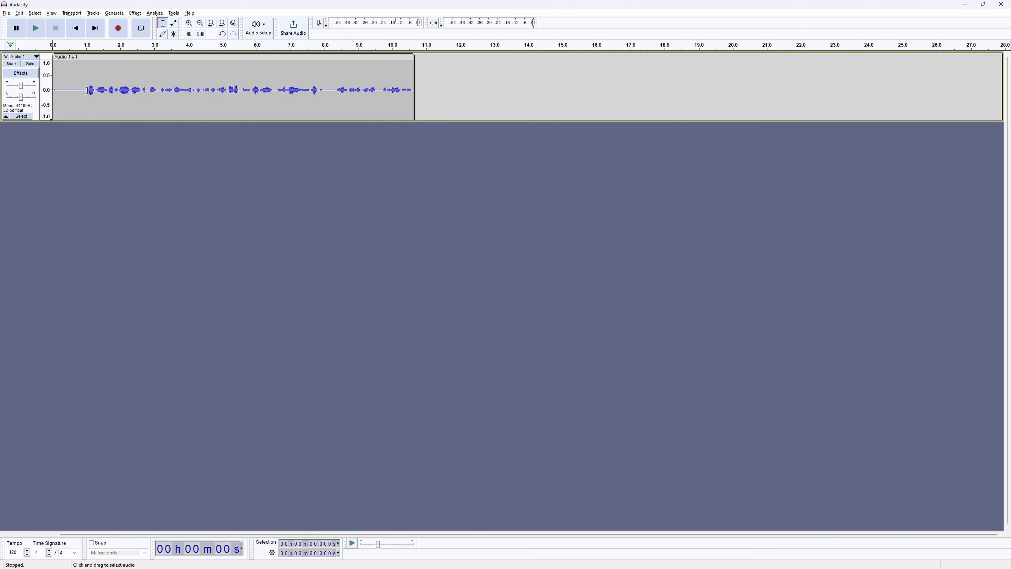
Amplify the recording from about 1.0 s to its end to a new peak amplitude of 0.0 dB and play it back
left_click_drag(88, 90, 417, 103)
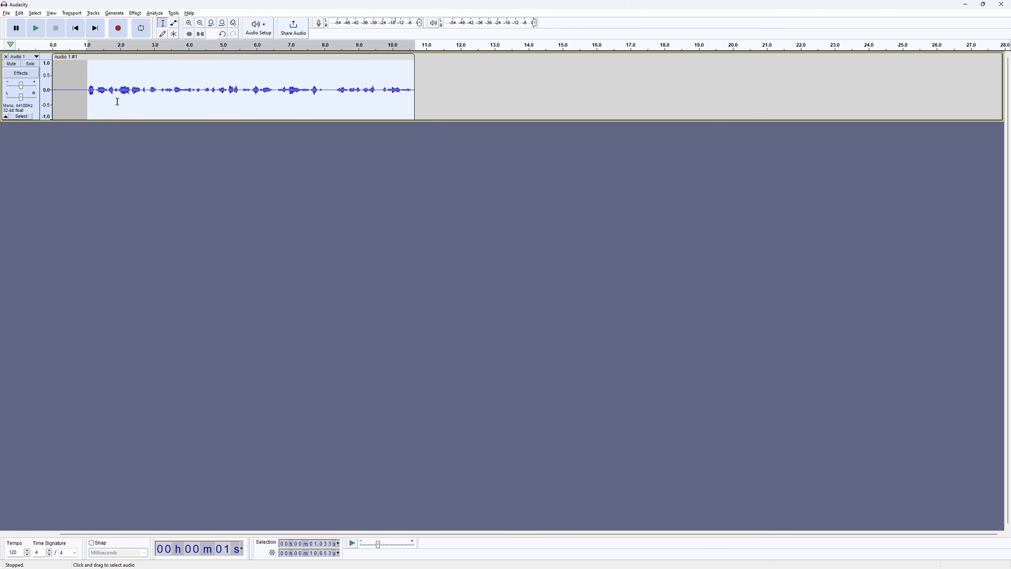
left_click(139, 16)
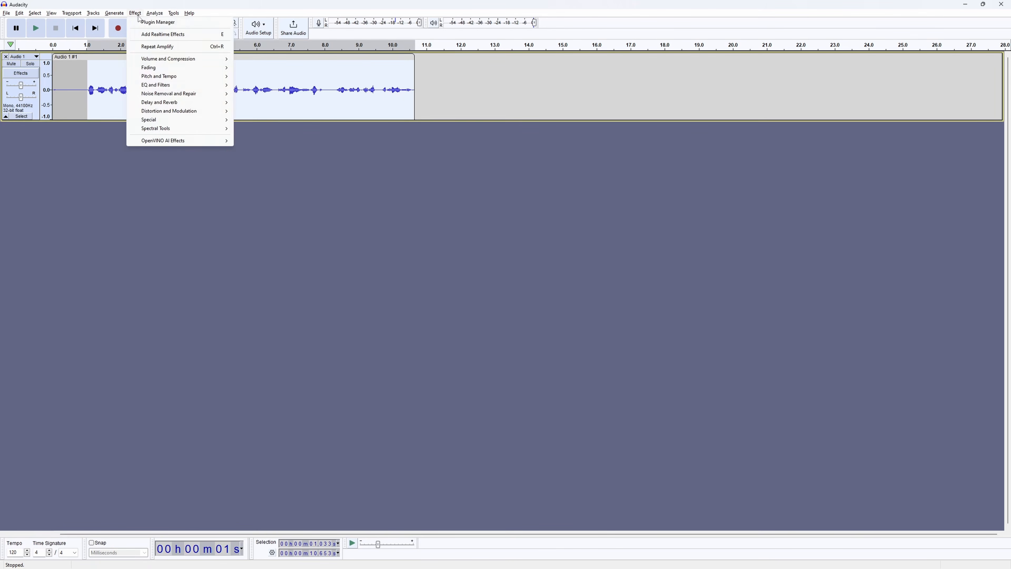
mouse_move(151, 60)
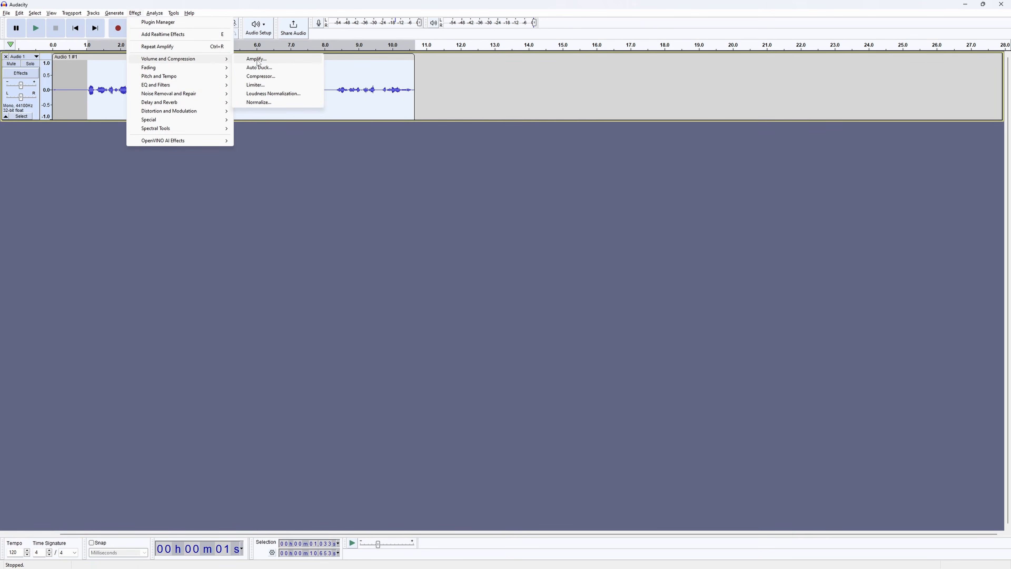
left_click(311, 4)
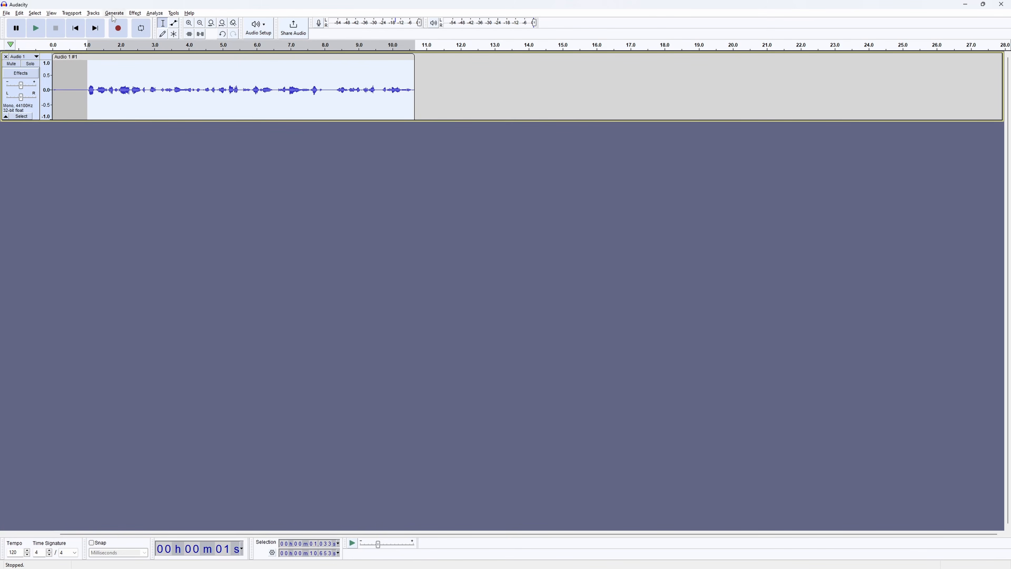
left_click(133, 15)
mouse_move(157, 60)
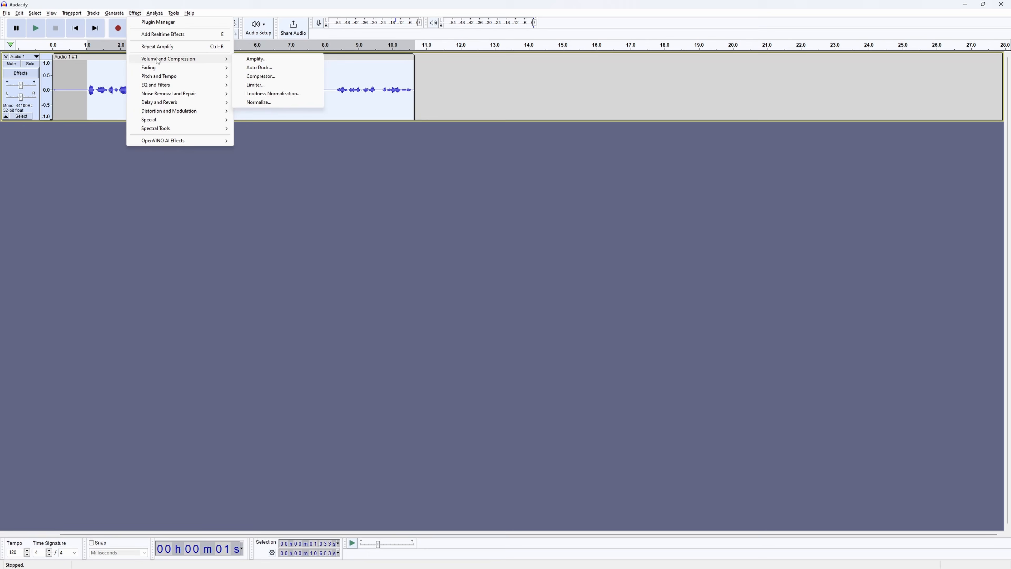
left_click(276, 62)
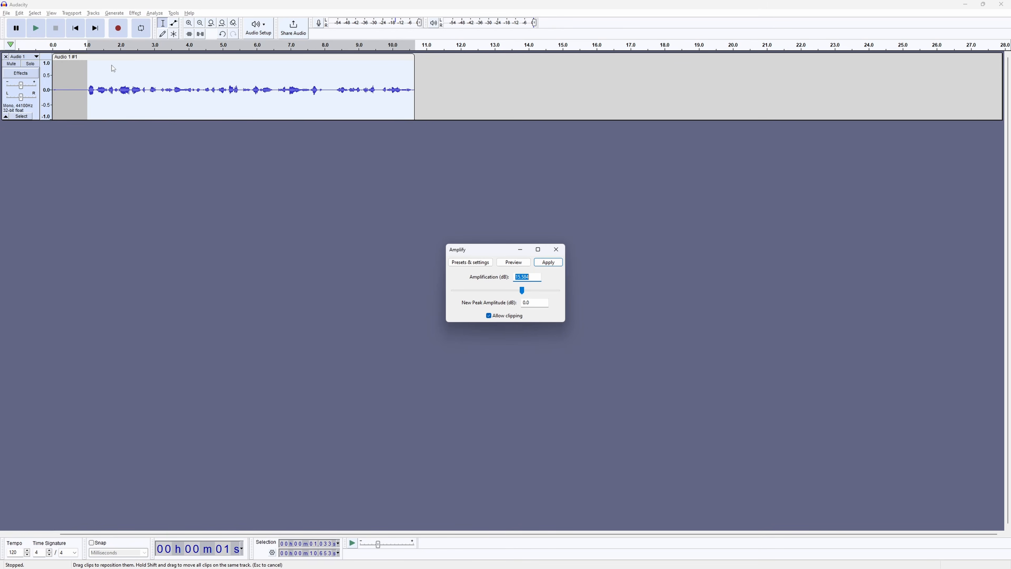
left_click(552, 262)
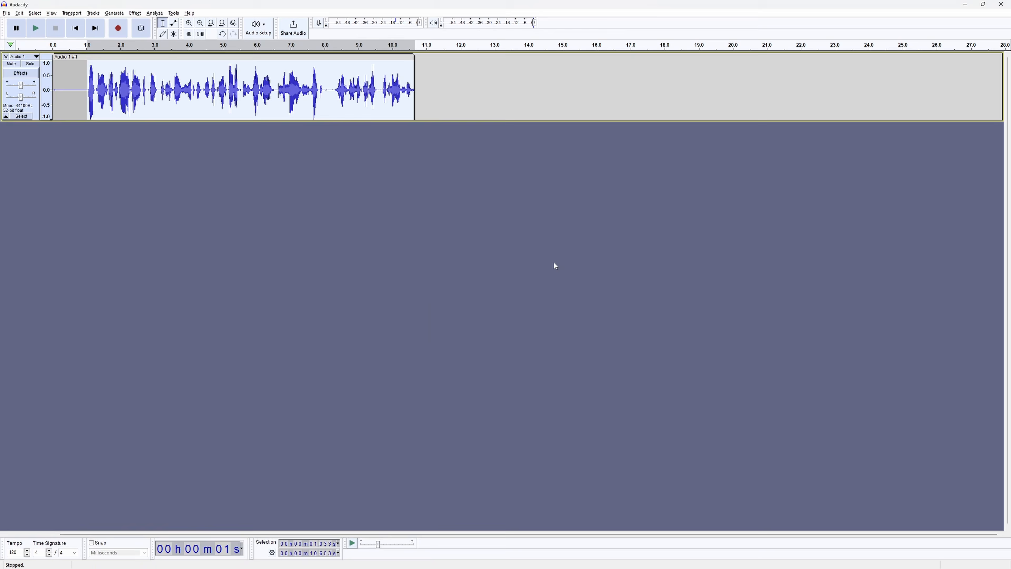
left_click(36, 28)
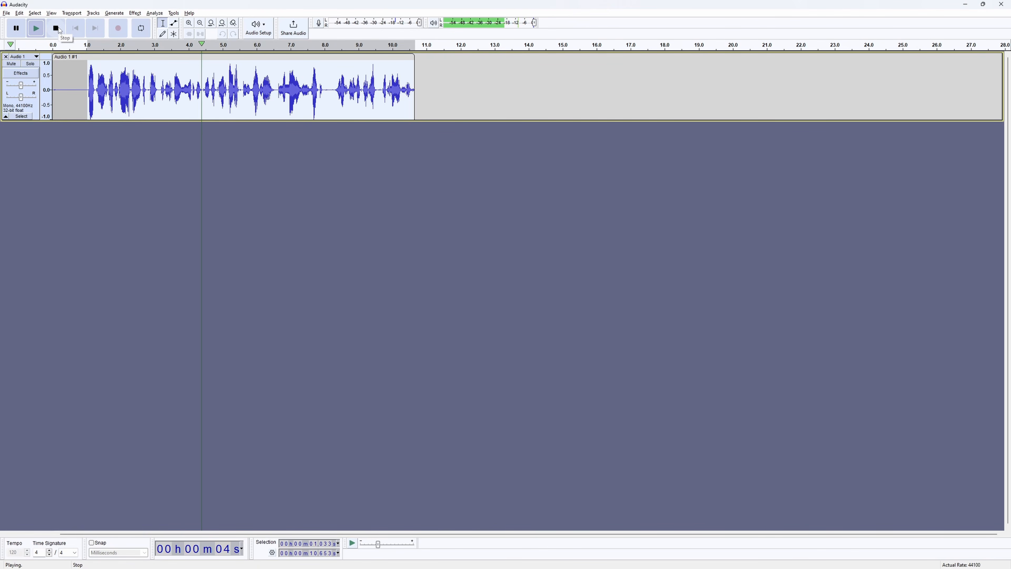
left_click(59, 30)
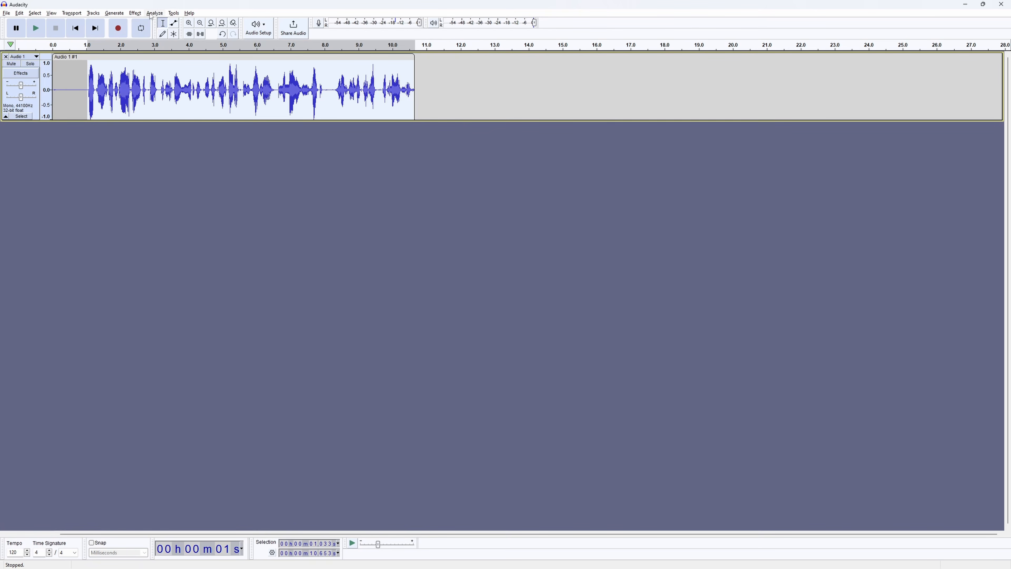
Apply a High-Pass Filter with a 12 dB roll-off to the selected speech and play back the result
left_click(134, 14)
mouse_move(215, 85)
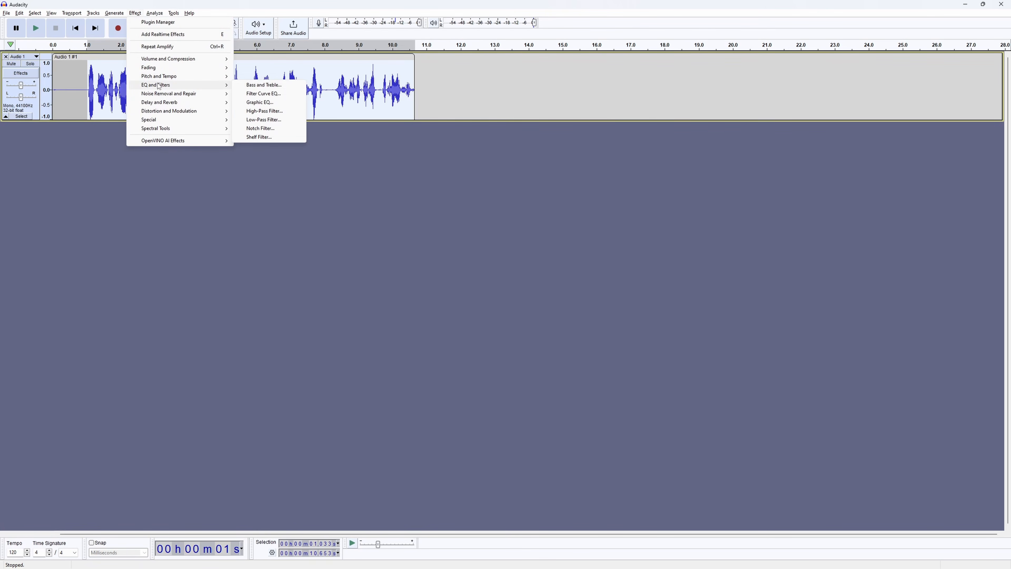
left_click(265, 112)
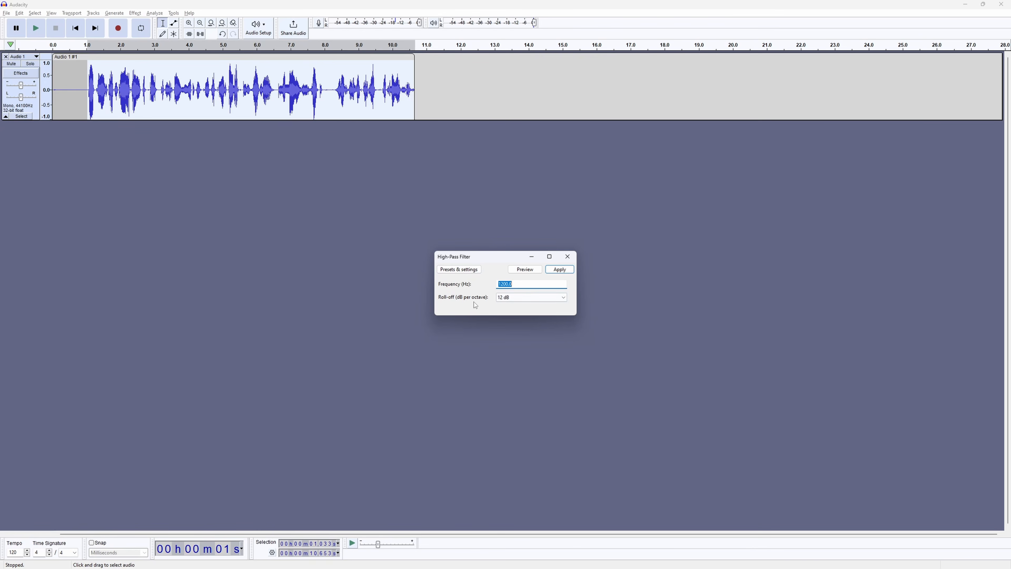
left_click(561, 272)
left_click(36, 34)
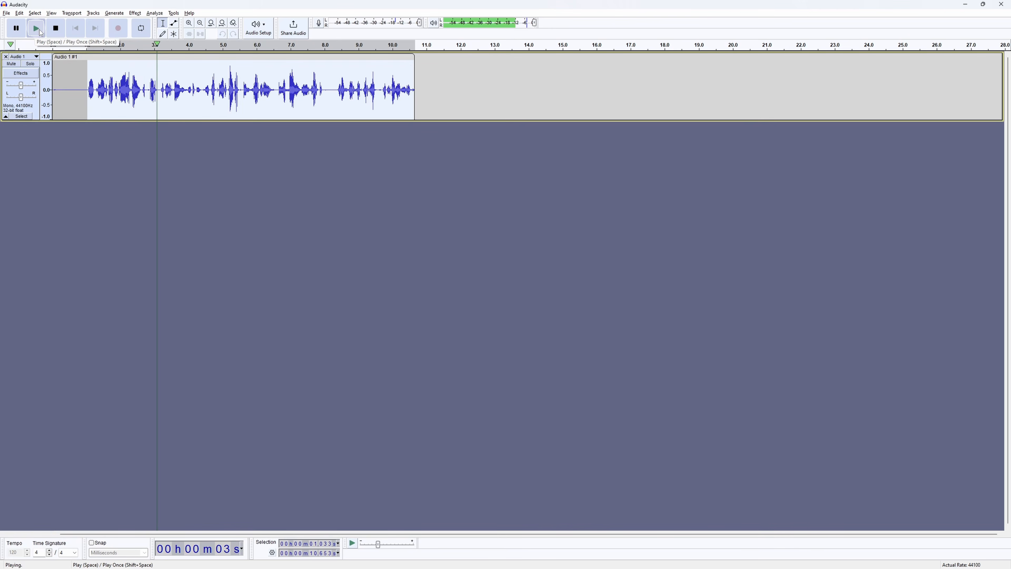
left_click(60, 33)
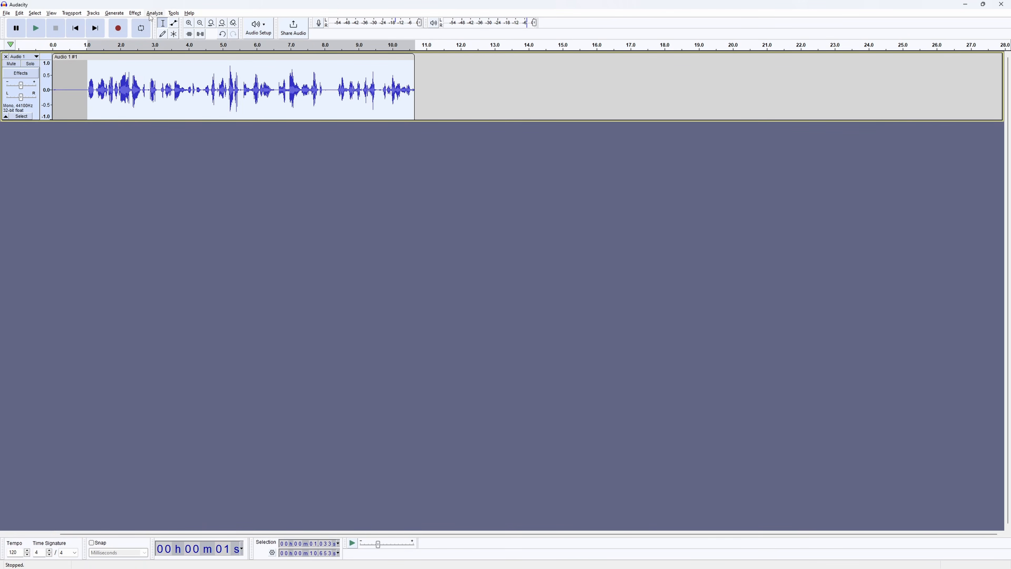
Amplify the filtered speech selection to a new peak amplitude of 0.0 dB
left_click(135, 13)
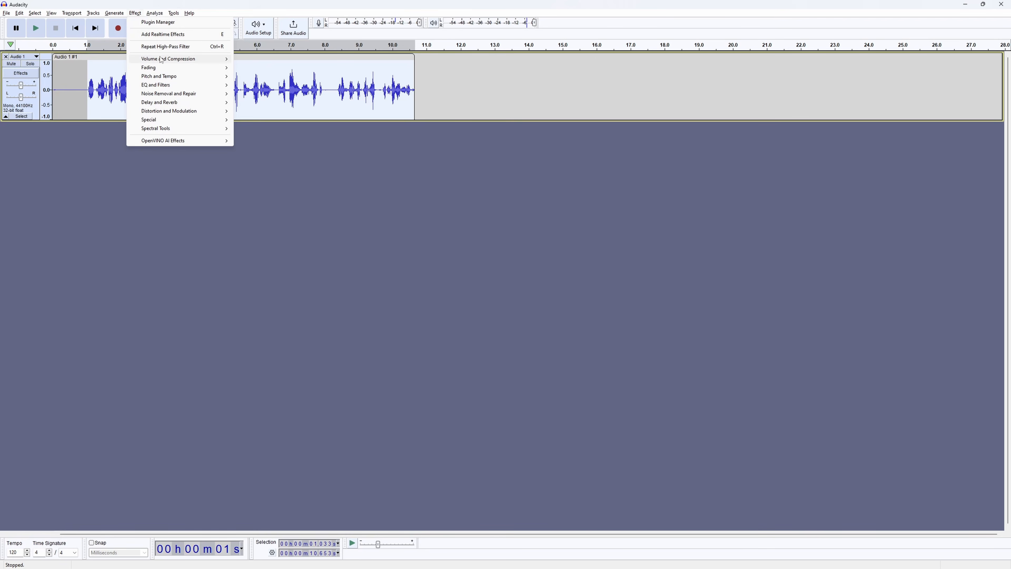
mouse_move(183, 59)
left_click(257, 59)
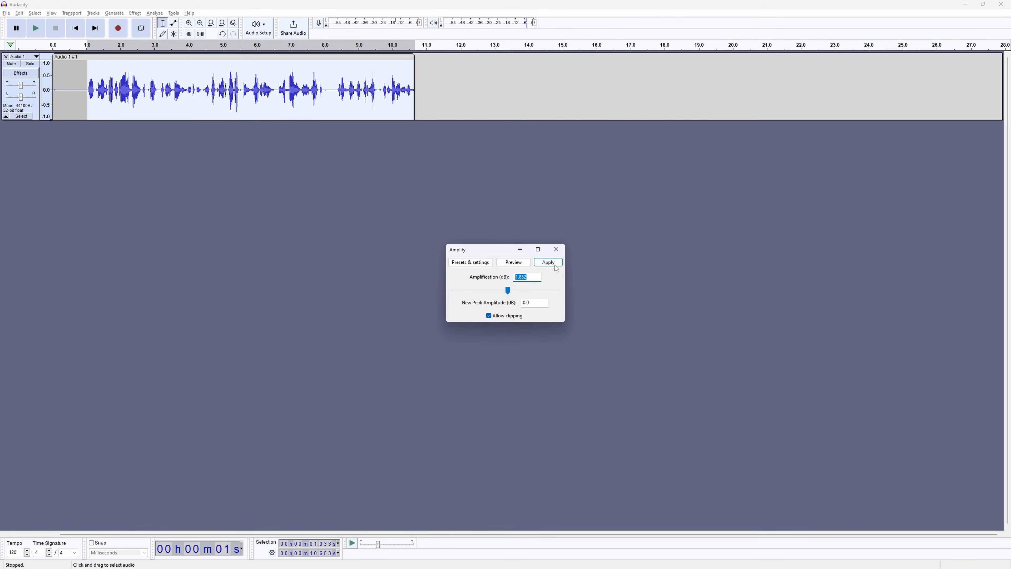
left_click(549, 262)
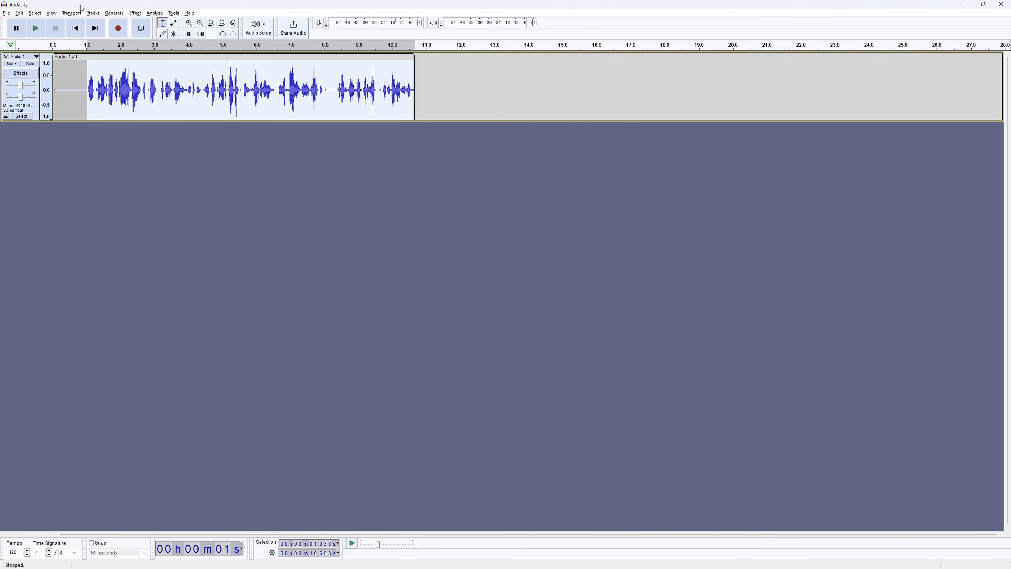
Add a new mono track below the voice recording
left_click(91, 13)
mouse_move(96, 23)
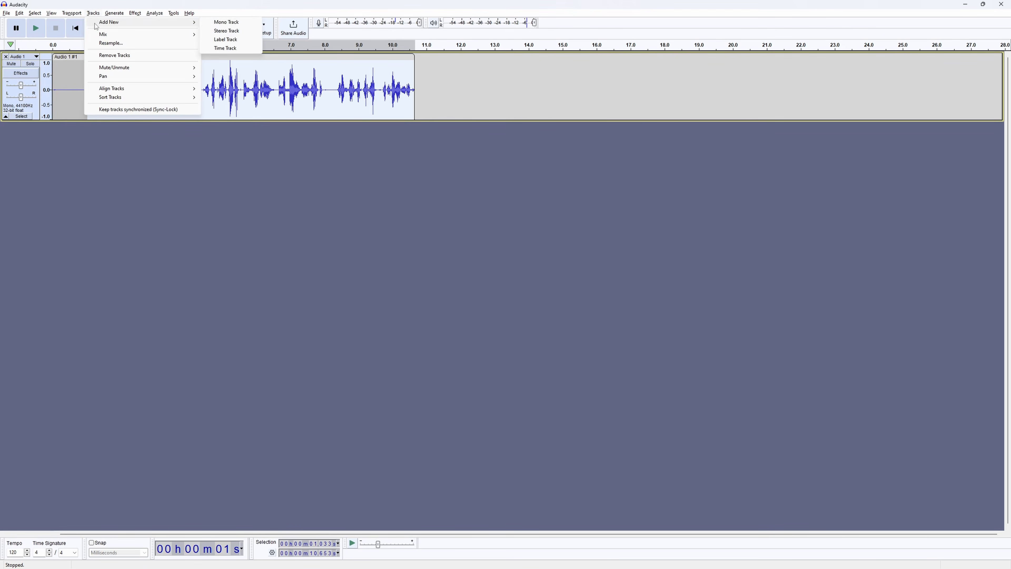
left_click(243, 24)
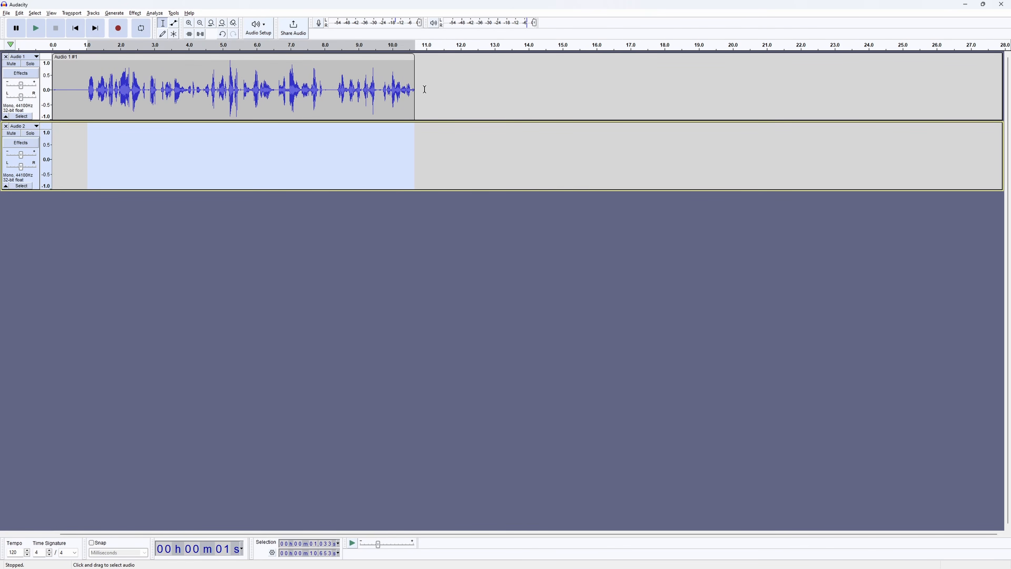
Generate a 400 Hz sine tone with amplitude 0.005 on the new track over the selected range, and play both tracks
left_click(120, 13)
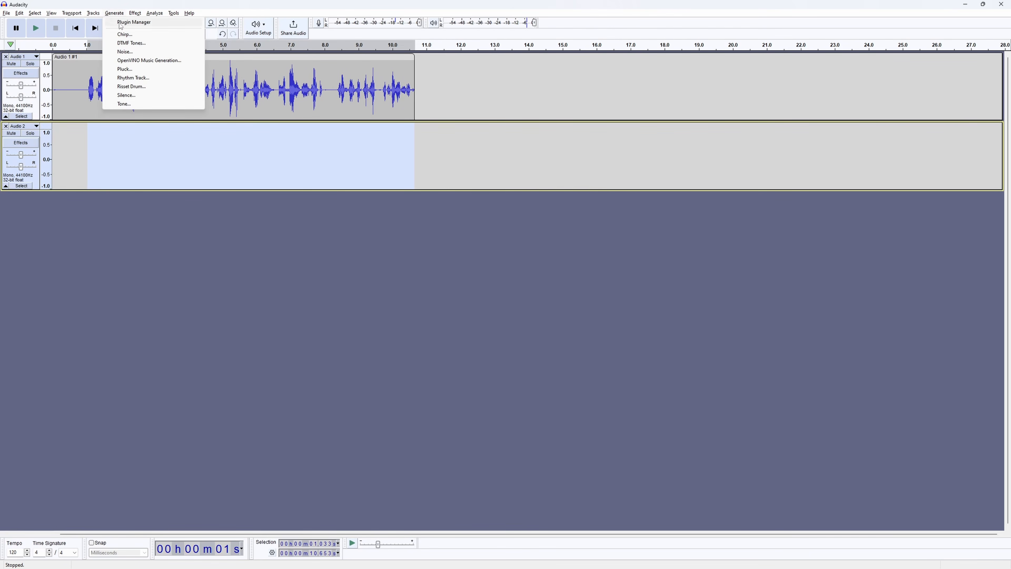
left_click(124, 104)
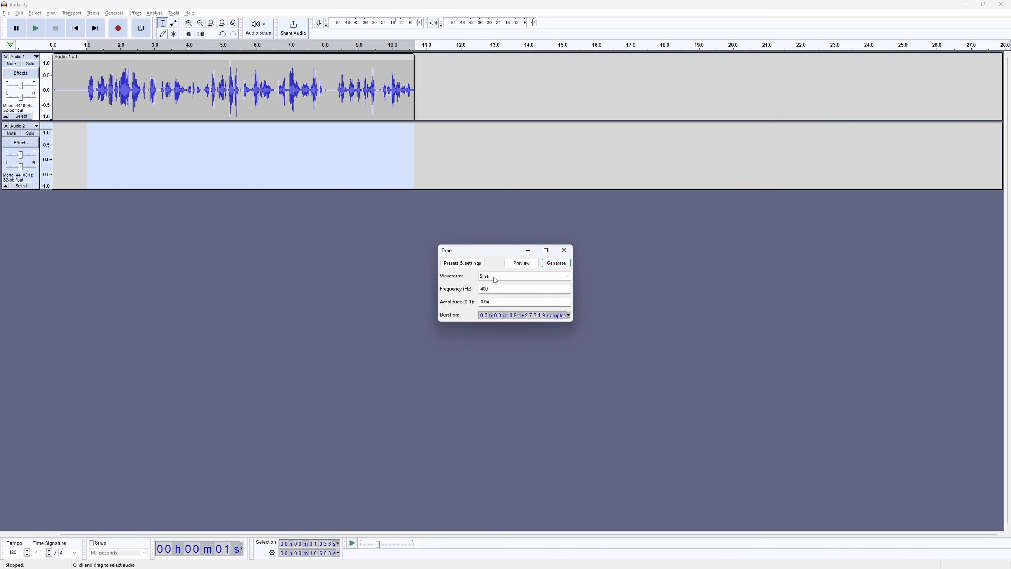
left_click(489, 302)
type("05")
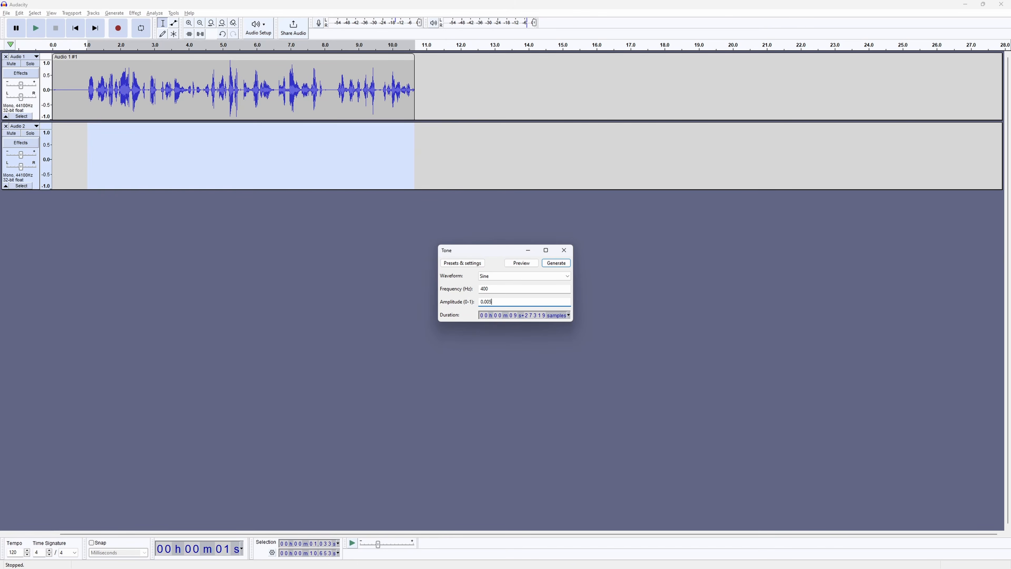
left_click(548, 264)
left_click(40, 29)
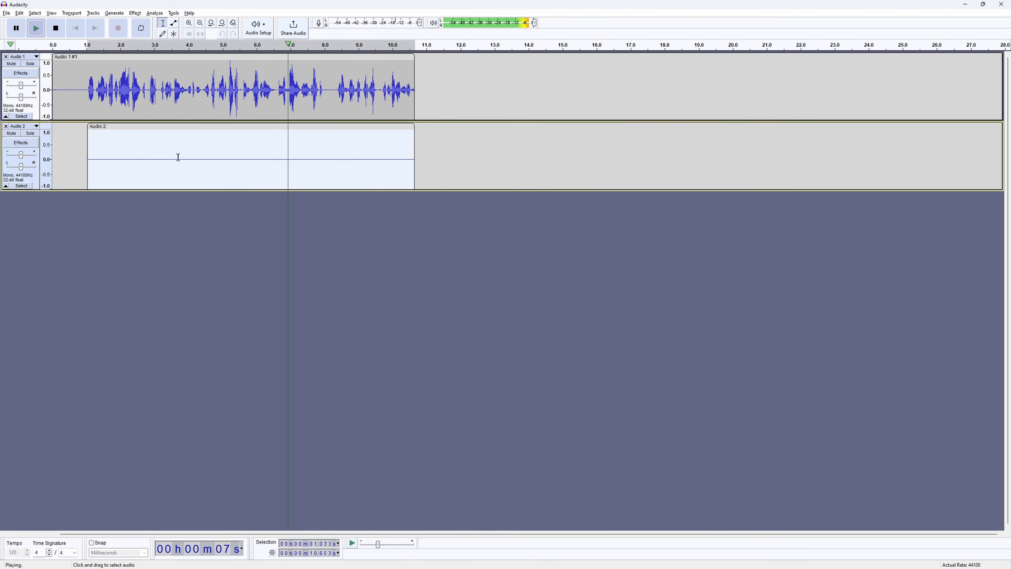
key("space")
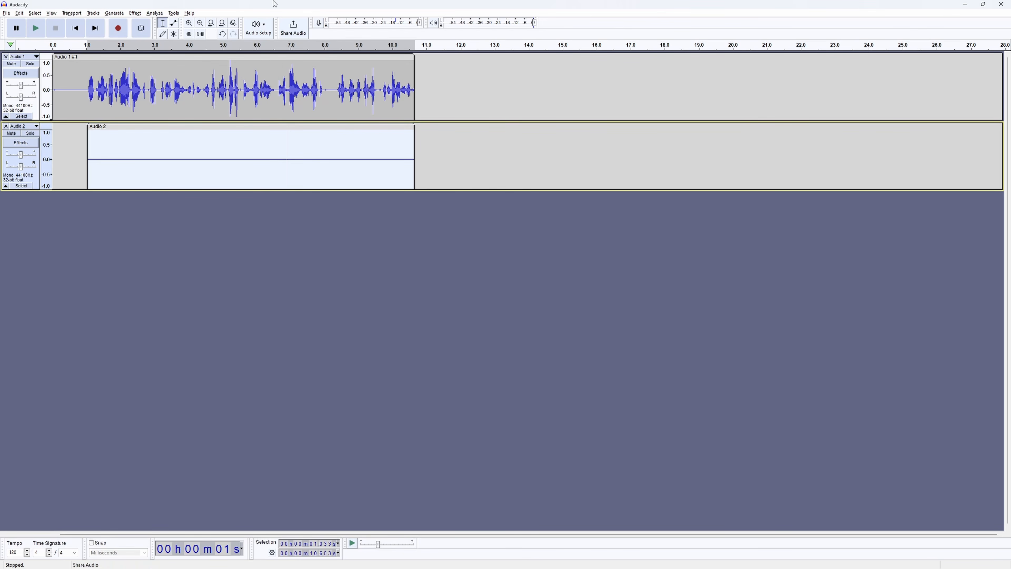
Select all audio and mix and render the voice and tone tracks into a single track
key("ctrl+a")
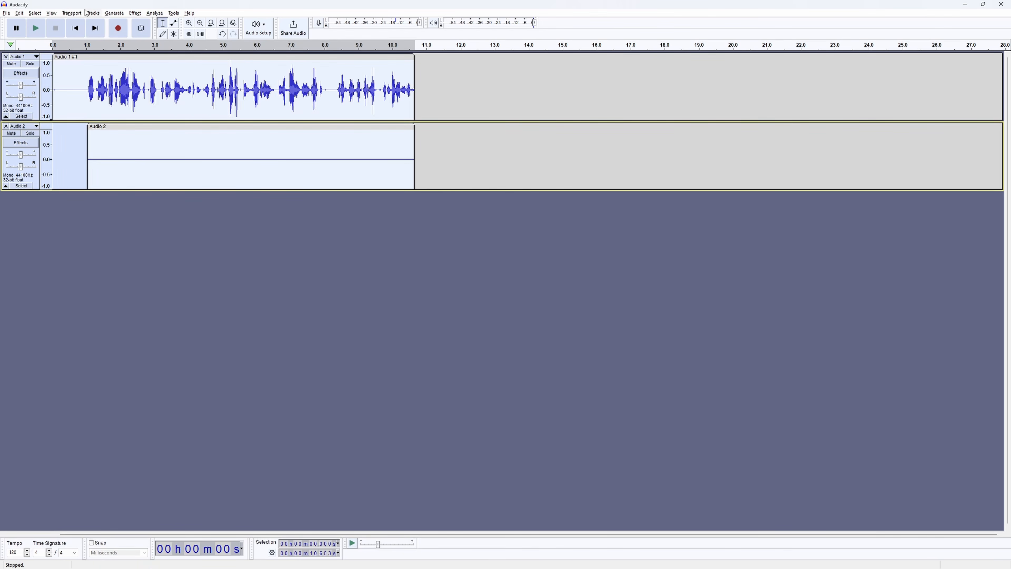
left_click(93, 13)
mouse_move(114, 34)
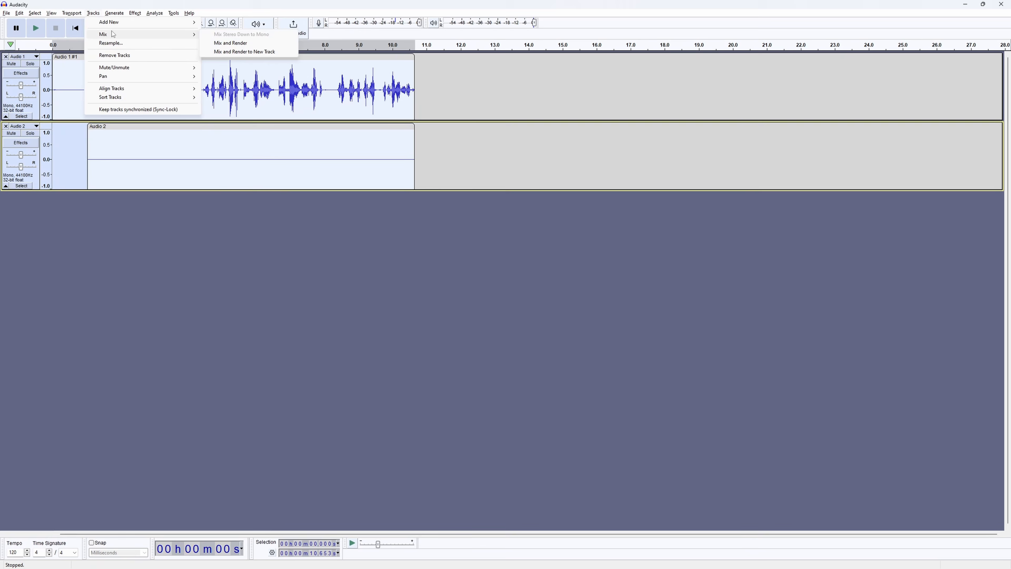
left_click(257, 41)
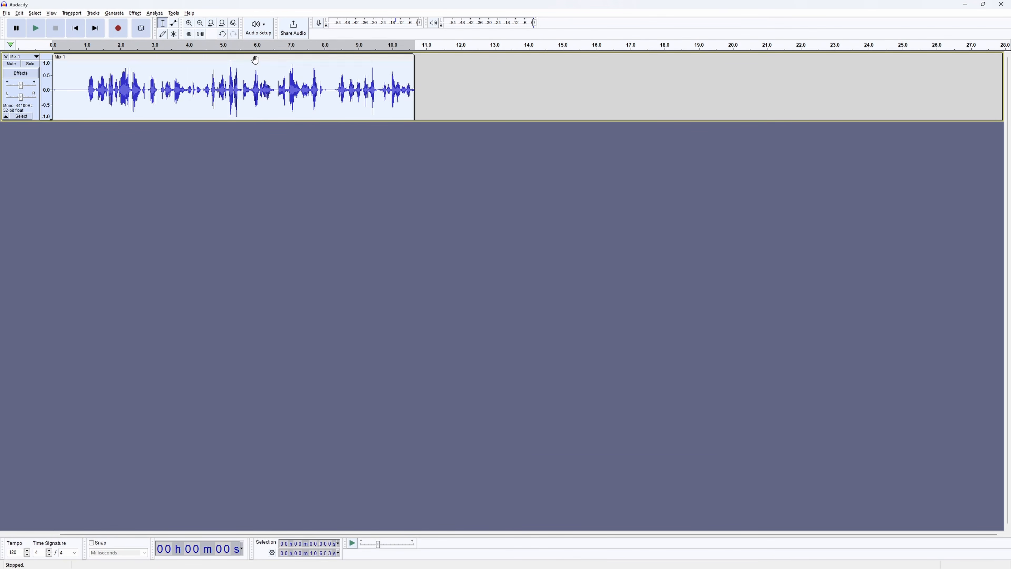
Select the mixed audio from about 0.8 s to its end and set up its audio export with the file name awacs
left_click(81, 91)
left_click_drag(80, 91, 417, 100)
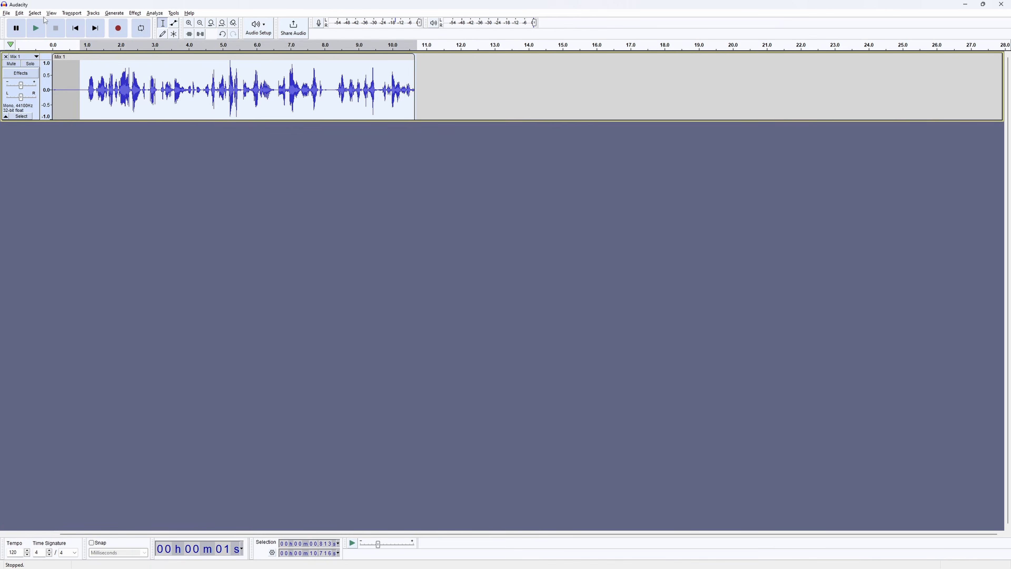
left_click(6, 14)
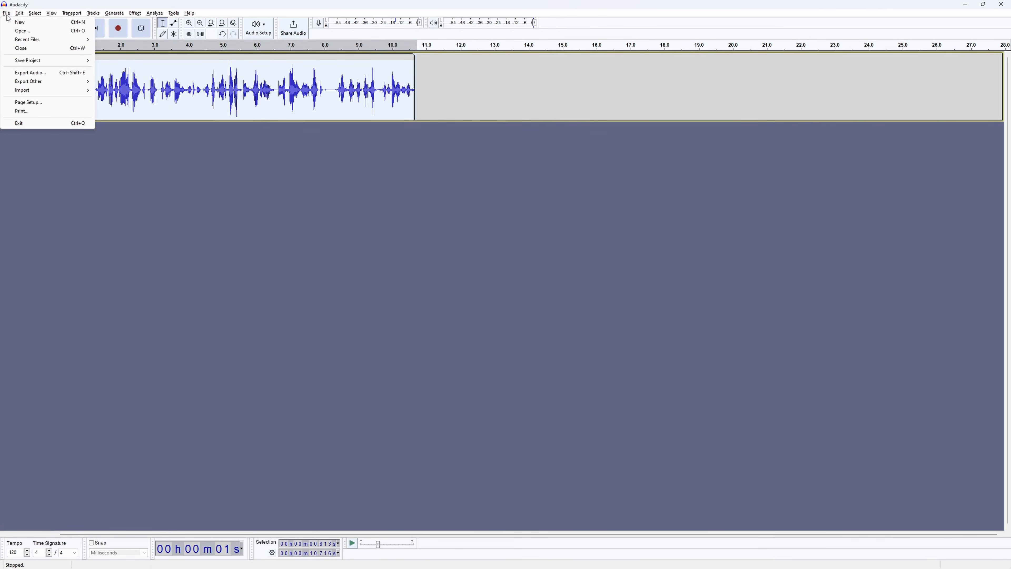
left_click(31, 72)
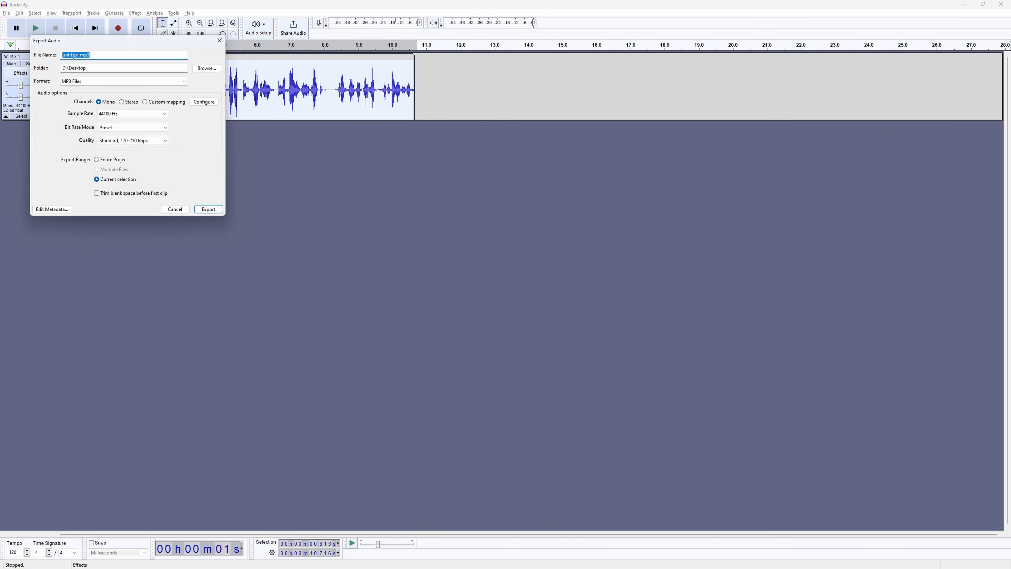
type("awacs")
Set the export format to Ogg Vorbis Files with quality 0 and export the current selection
left_click(88, 85)
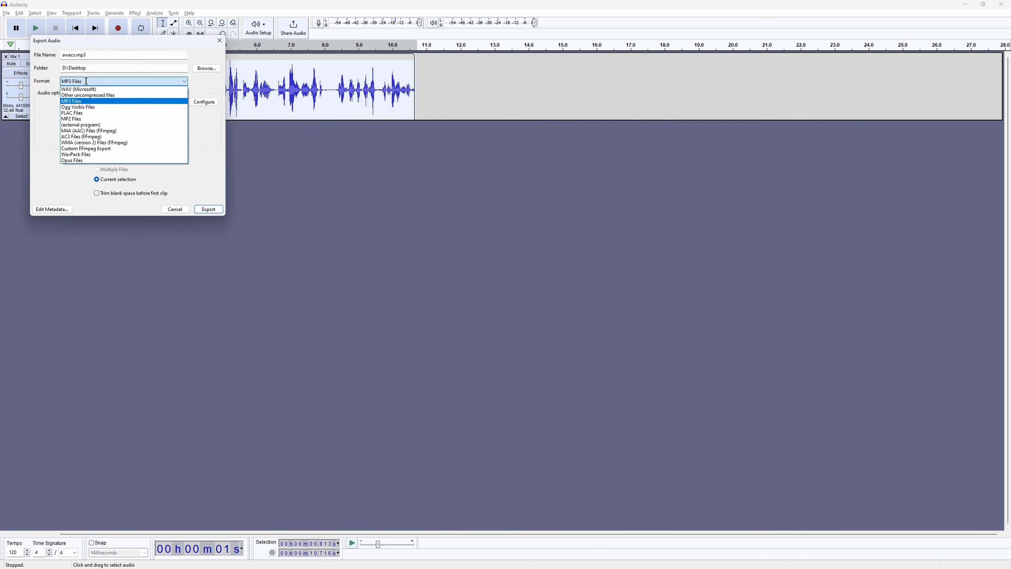
left_click(80, 89)
left_click(82, 82)
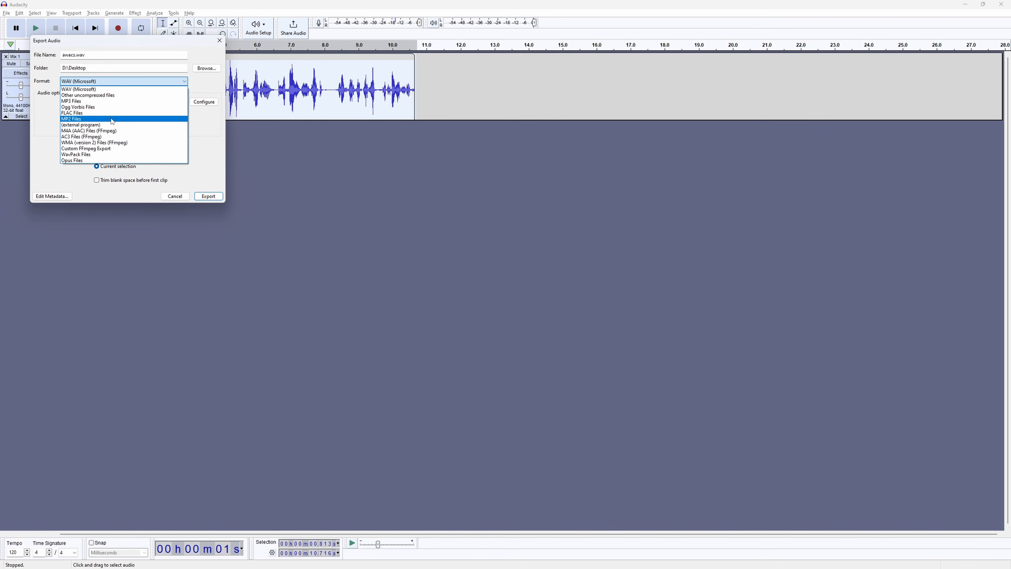
left_click(110, 107)
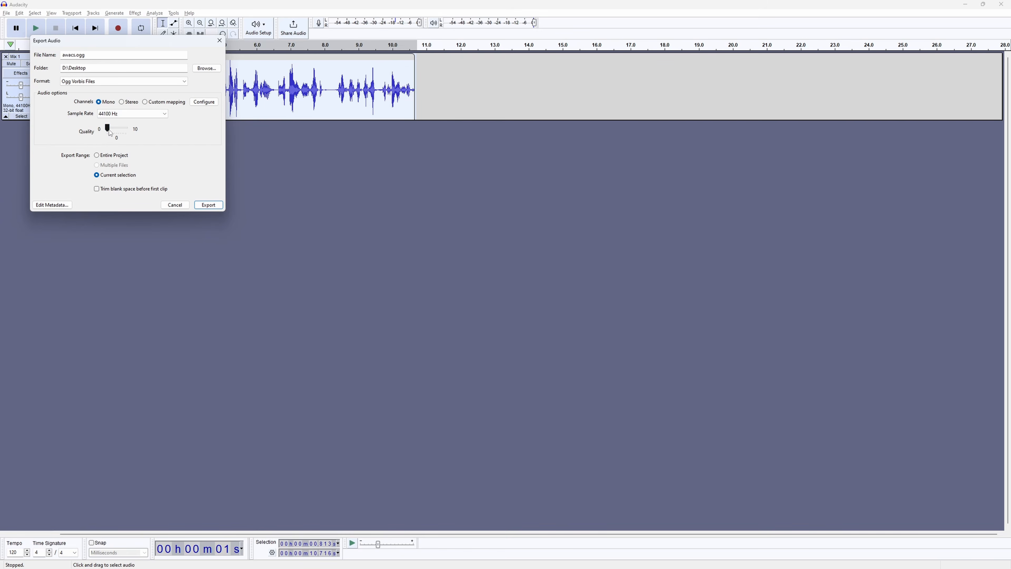
mouse_move(111, 133)
left_mouse_down()
mouse_move(132, 133)
mouse_move(95, 133)
left_mouse_up()
left_click(209, 205)
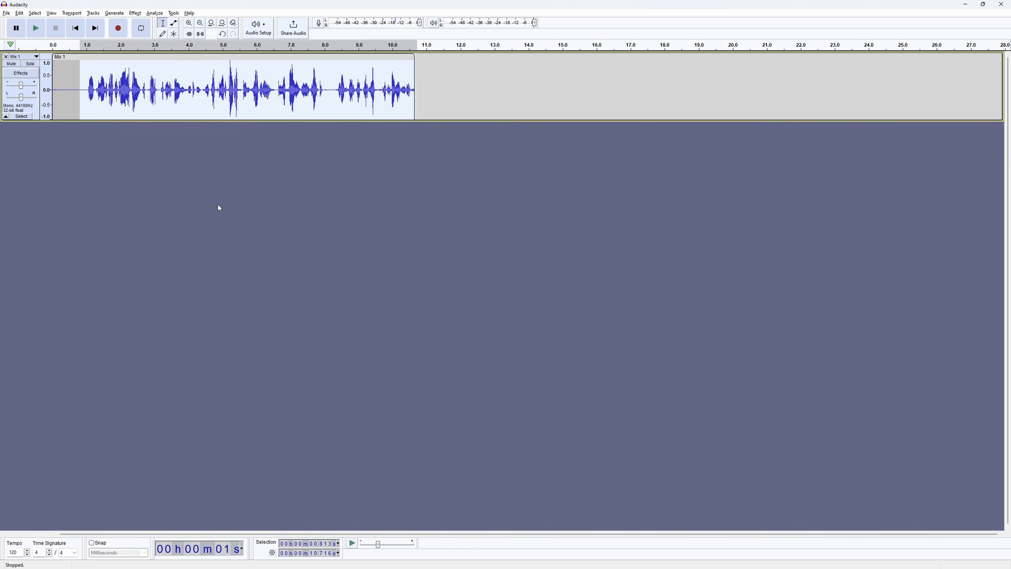